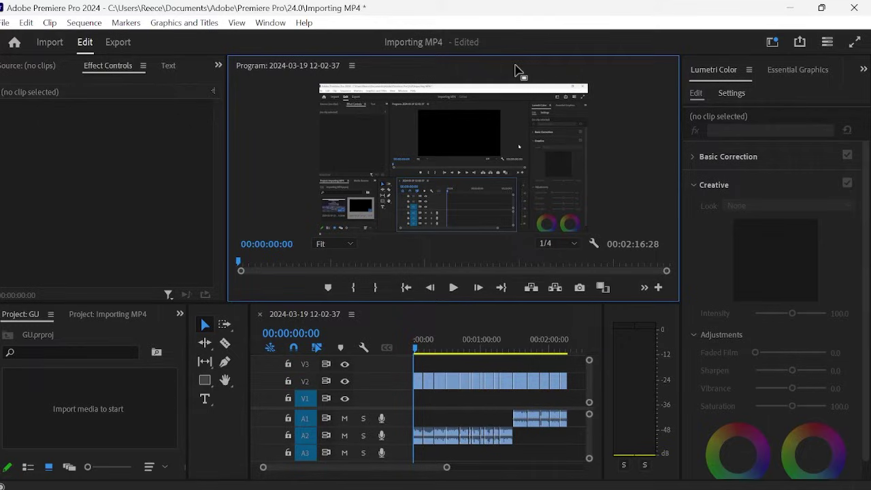
# Go to the System › Display page in Windows Settings and scroll down to Related settings
pyautogui.press('super')
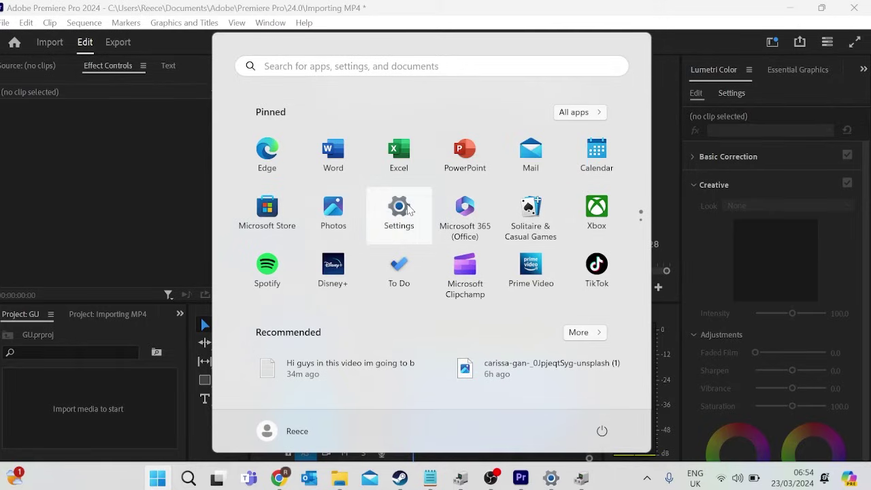
pyautogui.click(401, 209)
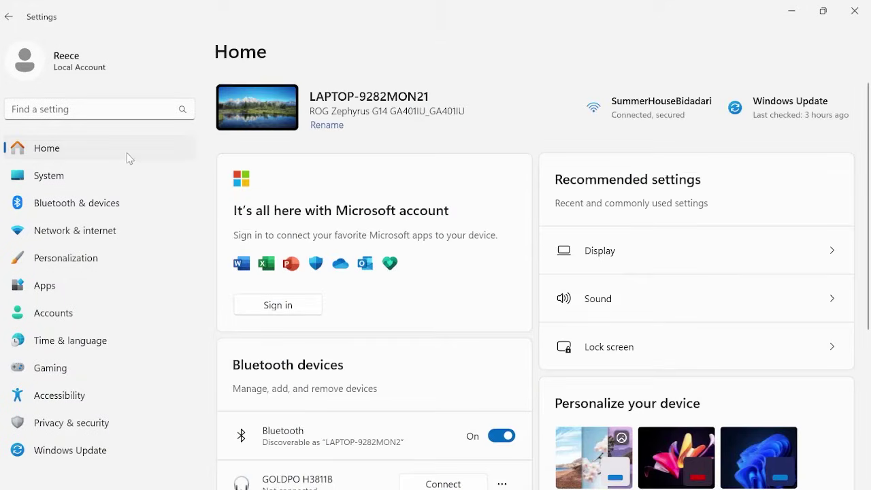
pyautogui.click(102, 178)
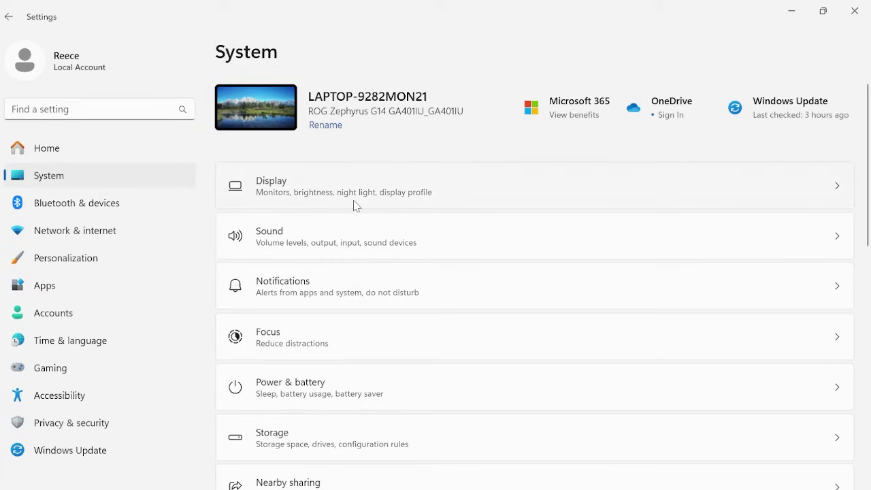
pyautogui.click(376, 203)
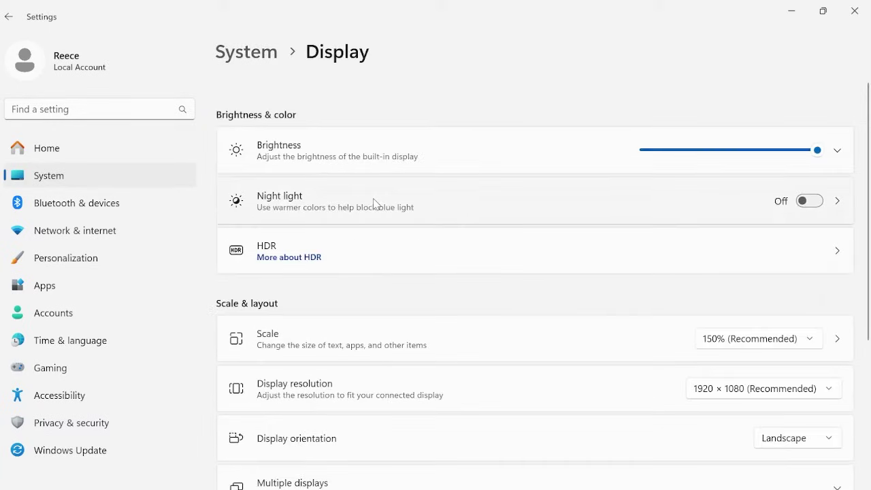
pyautogui.scroll(-5, 472, 302)
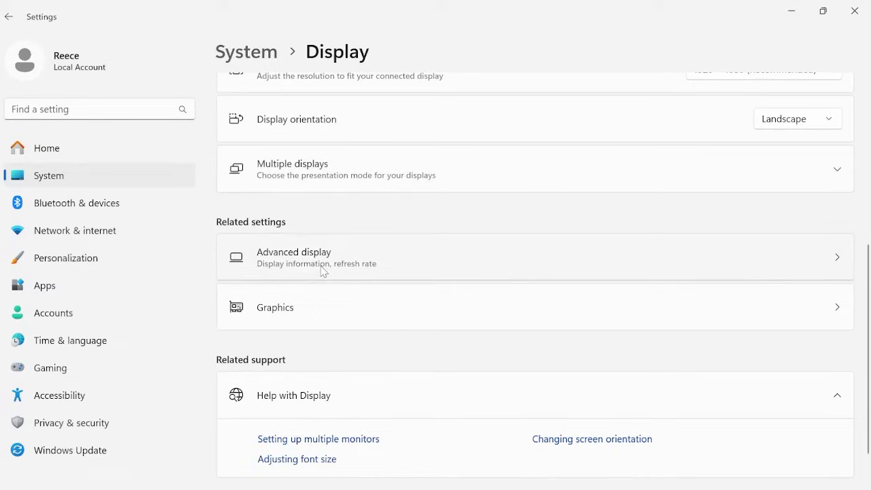
# Open the Graphics settings page and search the app list for 'adob'
pyautogui.click(332, 305)
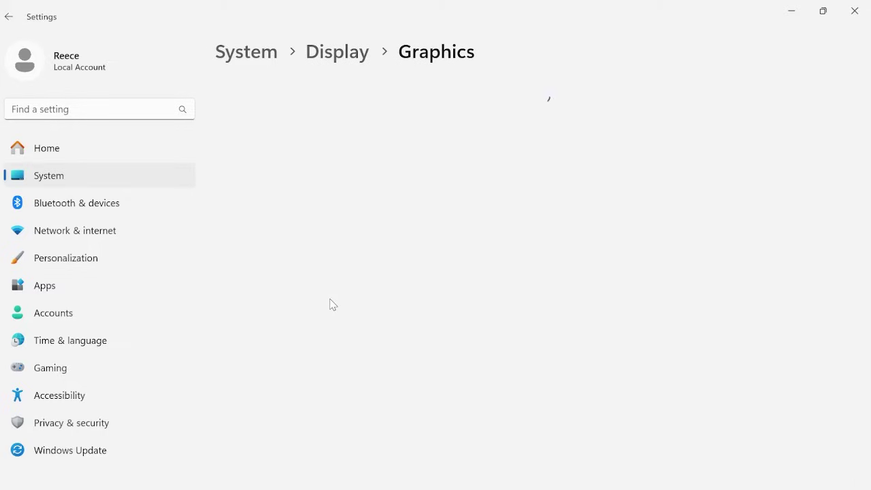
pyautogui.scroll(-1, 332, 304)
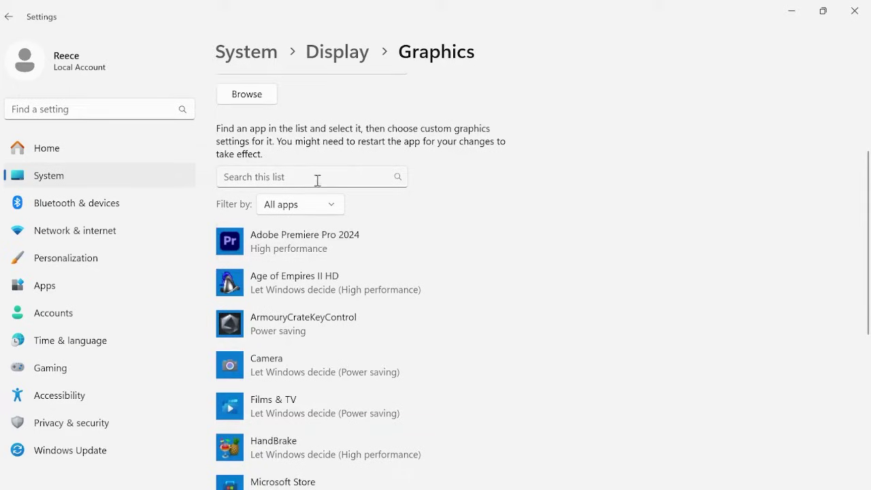
pyautogui.click(293, 178)
pyautogui.write('adob')
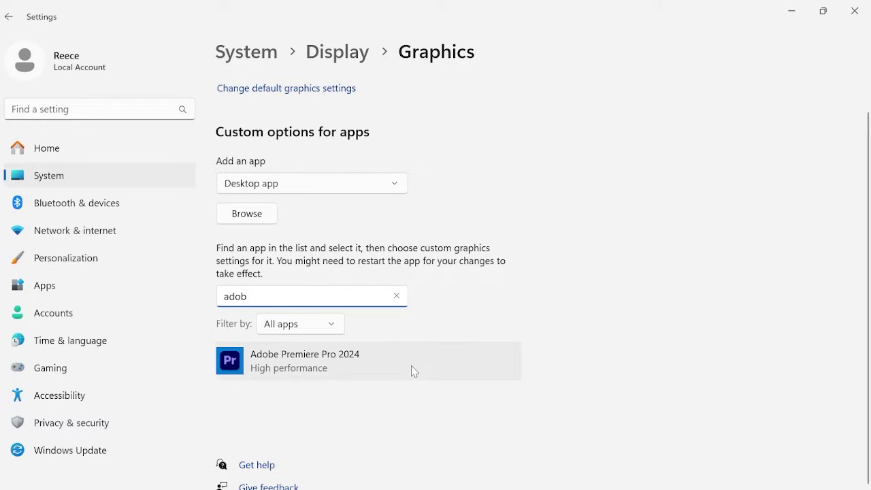
# Save High performance NVIDIA GeForce graphics for Adobe Premiere Pro 2024, then return to Premiere
pyautogui.click(373, 367)
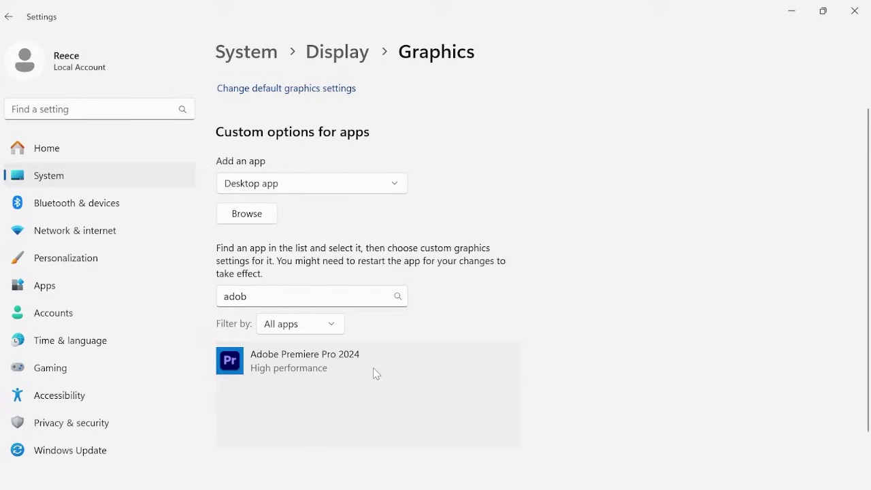
pyautogui.scroll(-1, 445, 347)
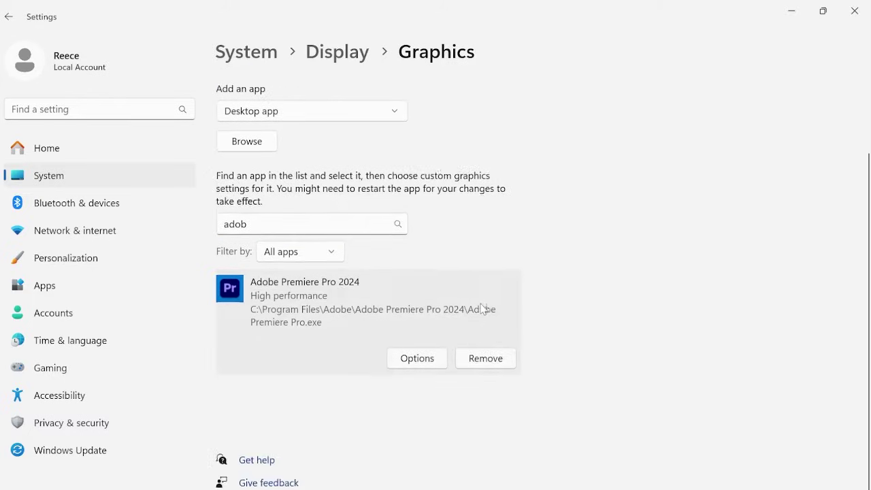
pyautogui.click(416, 362)
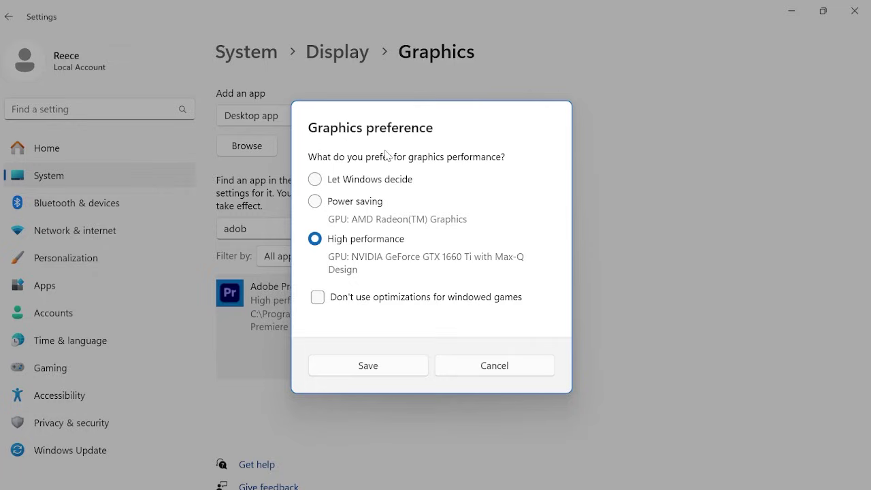
pyautogui.click(365, 373)
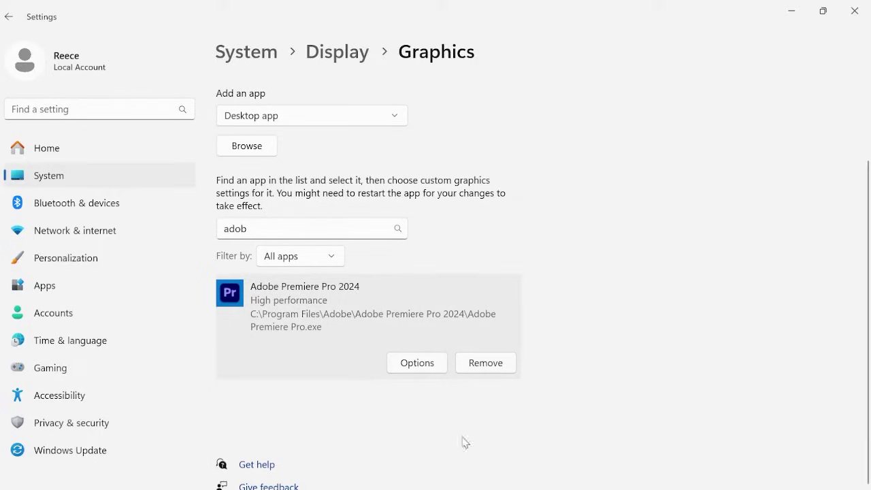
pyautogui.moveTo(557, 487)
pyautogui.click(521, 479)
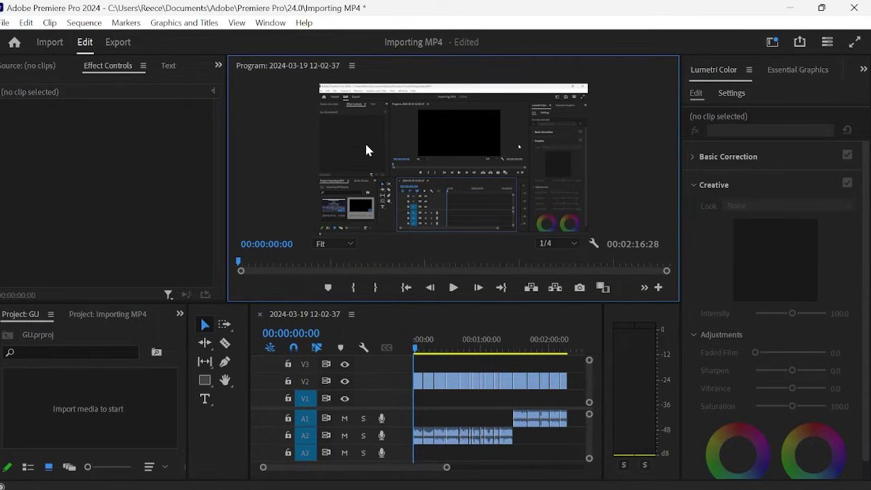
# Set the Project Settings renderer to Mercury Playback Engine GPU Acceleration (CUDA)
pyautogui.click(5, 22)
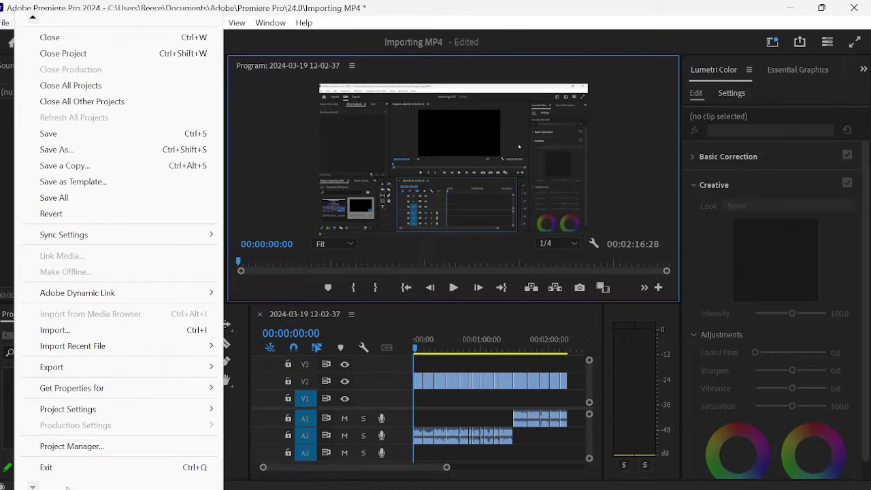
pyautogui.moveTo(81, 415)
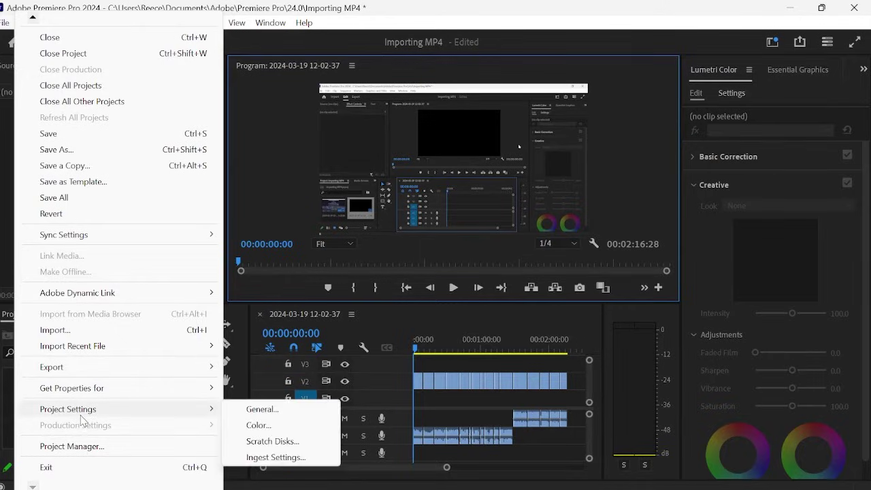
pyautogui.click(238, 411)
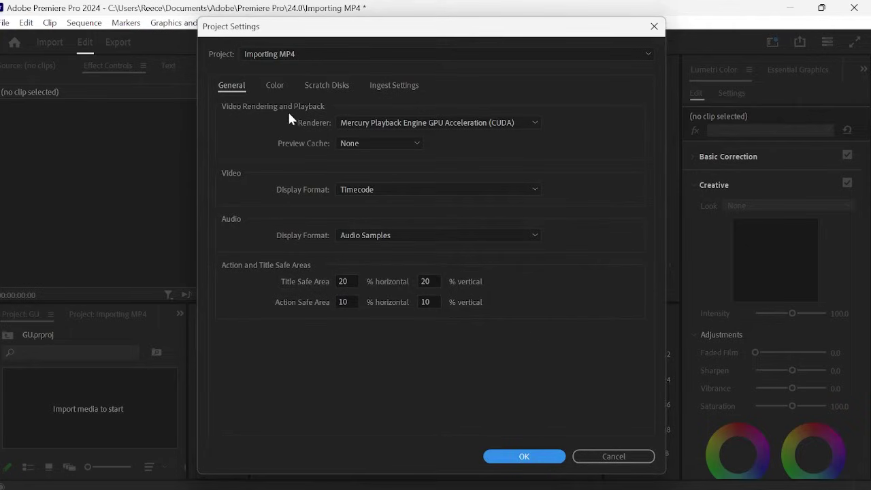
pyautogui.click(361, 124)
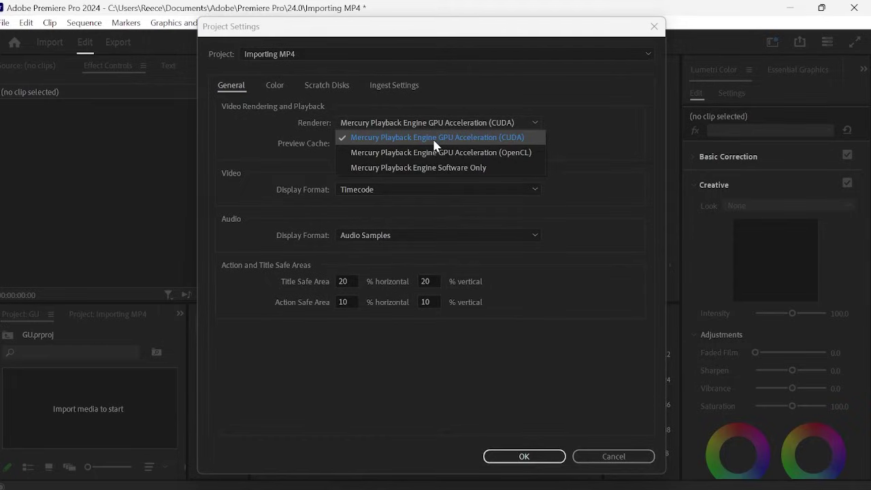
pyautogui.click(433, 139)
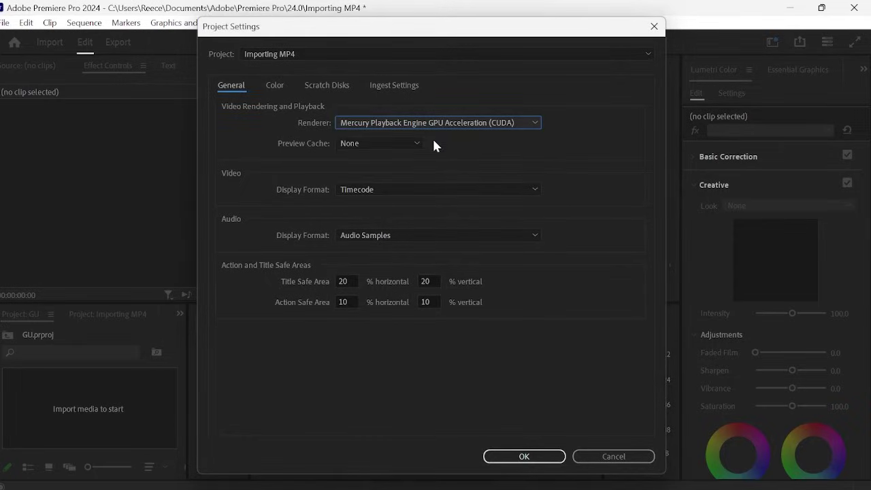
pyautogui.click(516, 457)
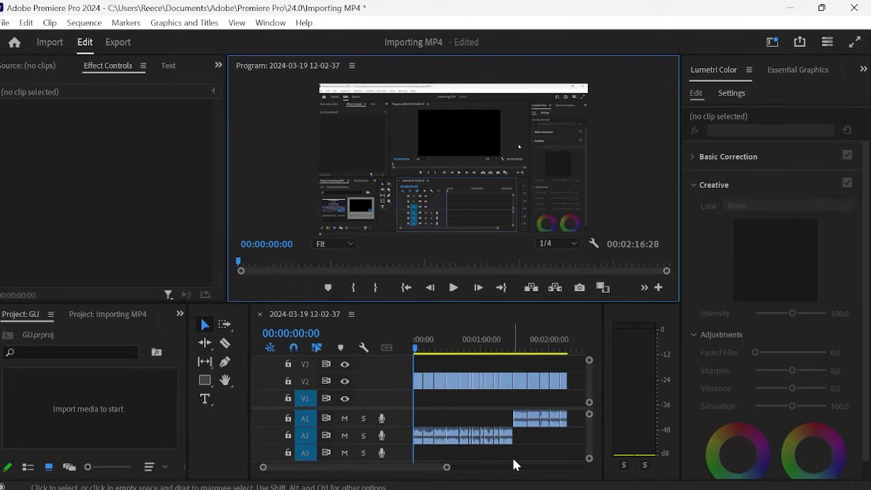
# In Memory preferences, keep 3 GB RAM reserved for other applications, leaving 20 GB for Adobe apps
pyautogui.click(26, 22)
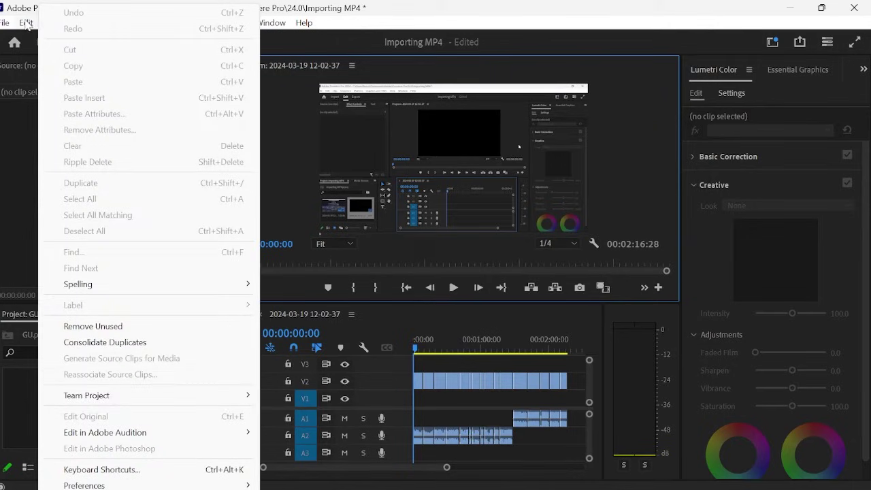
pyautogui.moveTo(170, 484)
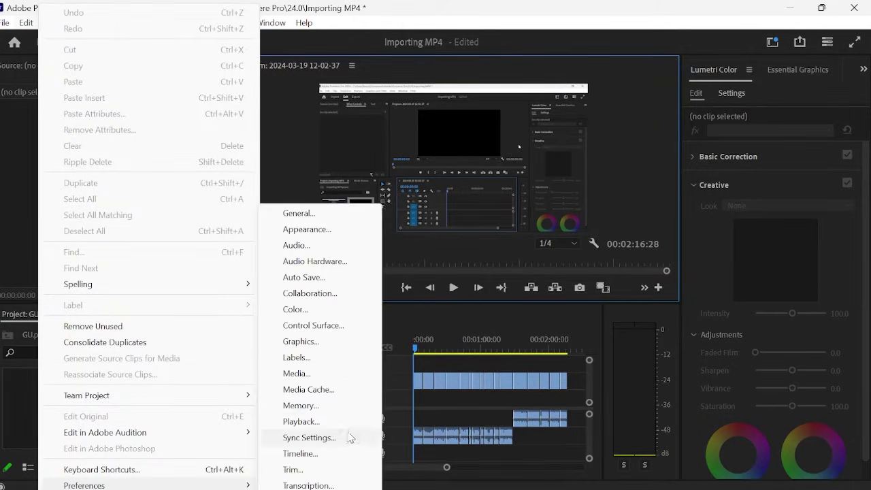
pyautogui.click(321, 406)
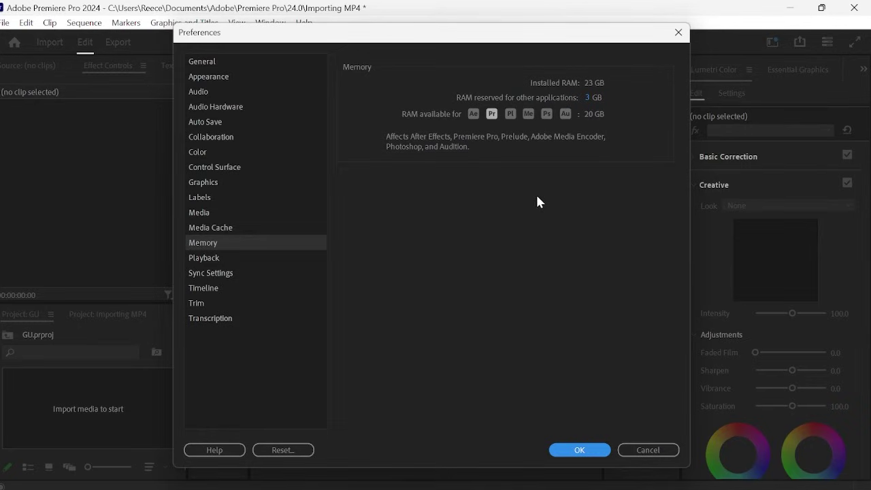
pyautogui.click(580, 450)
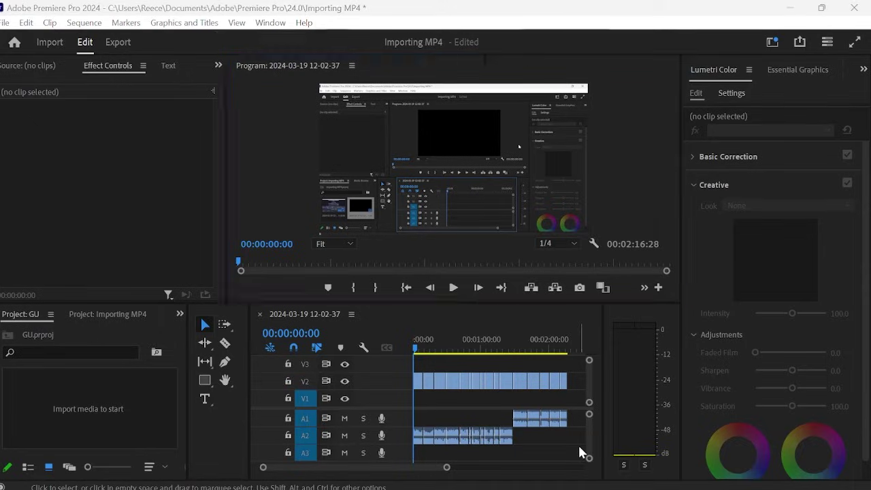
# Open Device Manager via 'dev' and bring up the NVIDIA GeForce GTX 1660 Ti adapter's context menu
pyautogui.press('super')
pyautogui.write('dev')
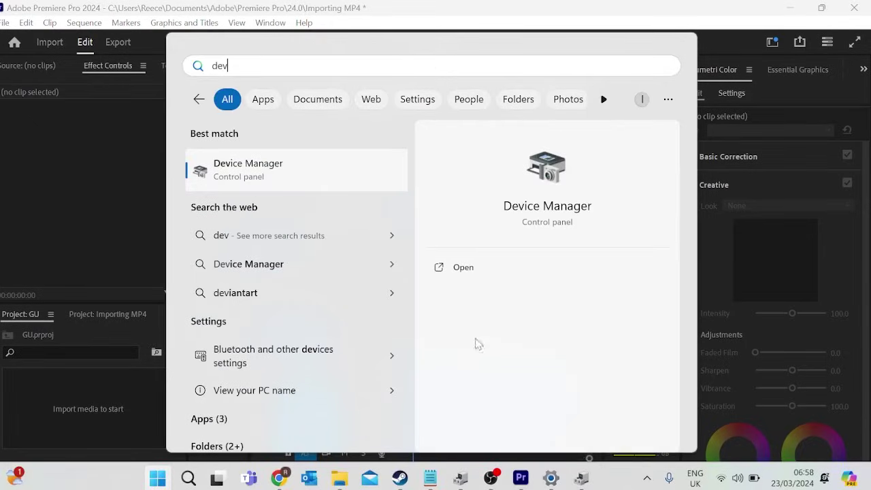
pyautogui.click(272, 166)
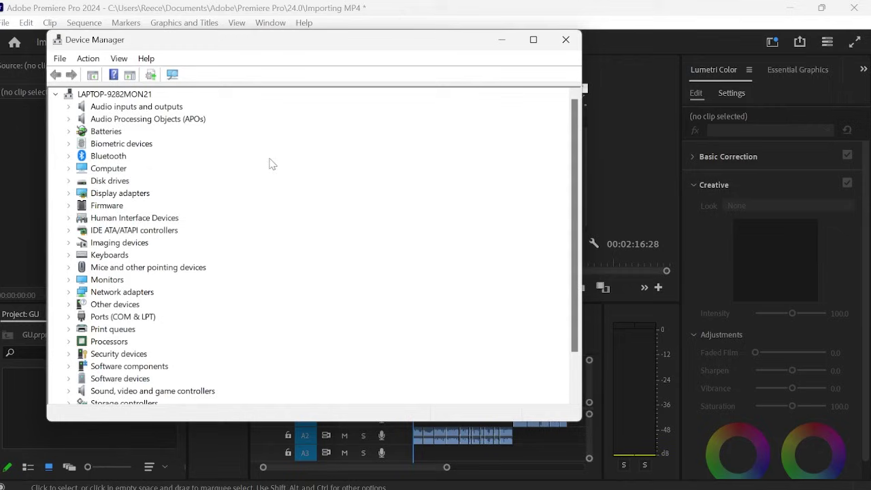
pyautogui.click(69, 194)
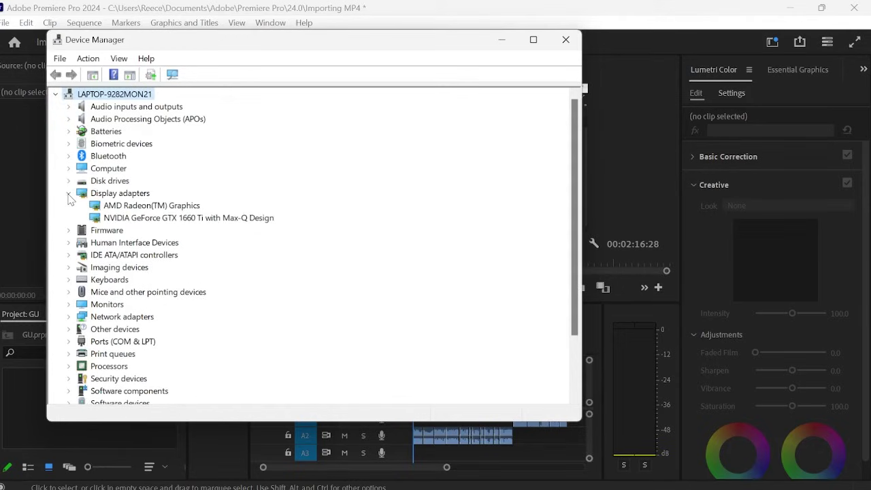
pyautogui.rightClick(156, 219)
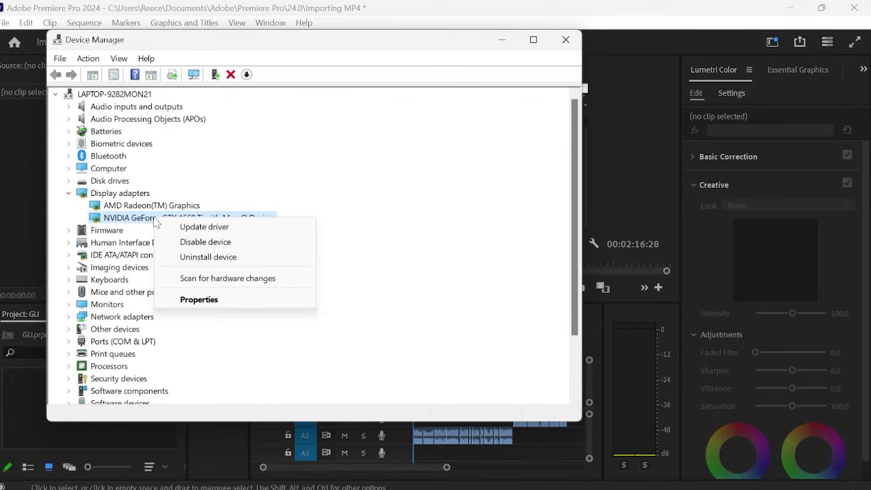
# Check the NVIDIA adapter's Driver tab shows version 31.0.15.4584 dated 11/10/2023, then close it
pyautogui.click(214, 301)
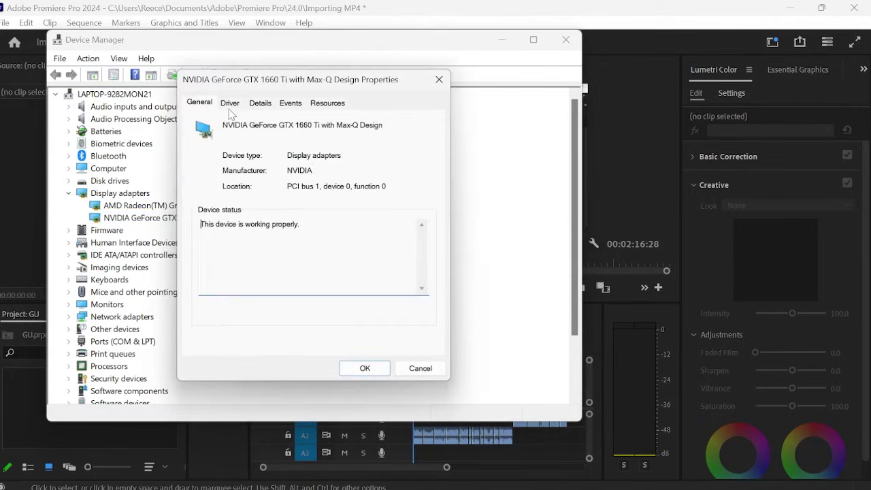
pyautogui.click(230, 106)
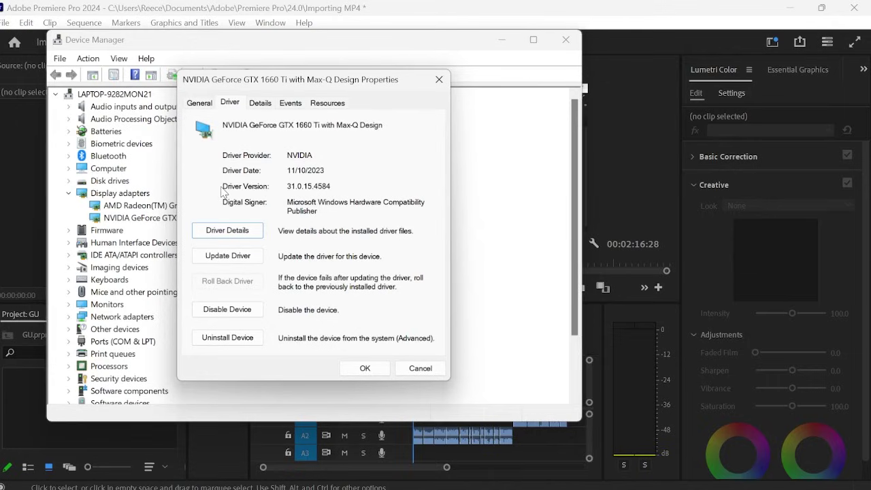
pyautogui.moveTo(290, 180); pyautogui.dragTo(343, 188)
pyautogui.click(344, 189)
pyautogui.click(365, 368)
# Bring the Premiere Pro Importing MP4 project in front of Device Manager
pyautogui.click(627, 125)
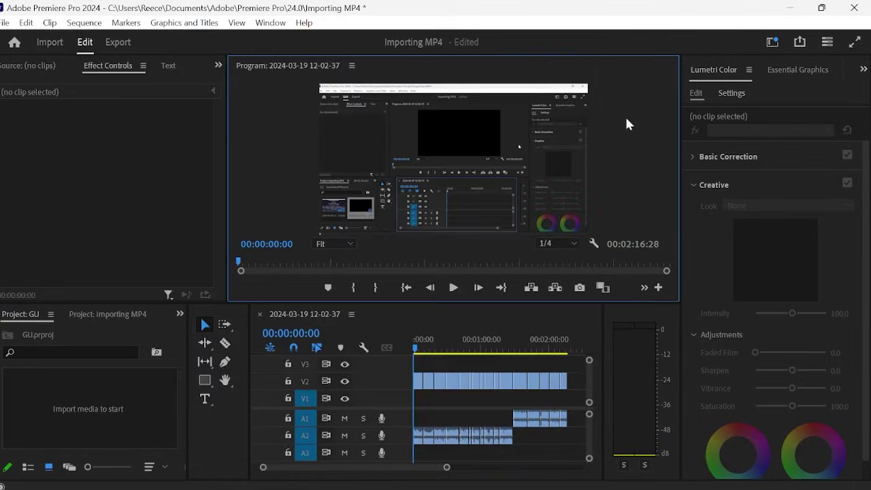